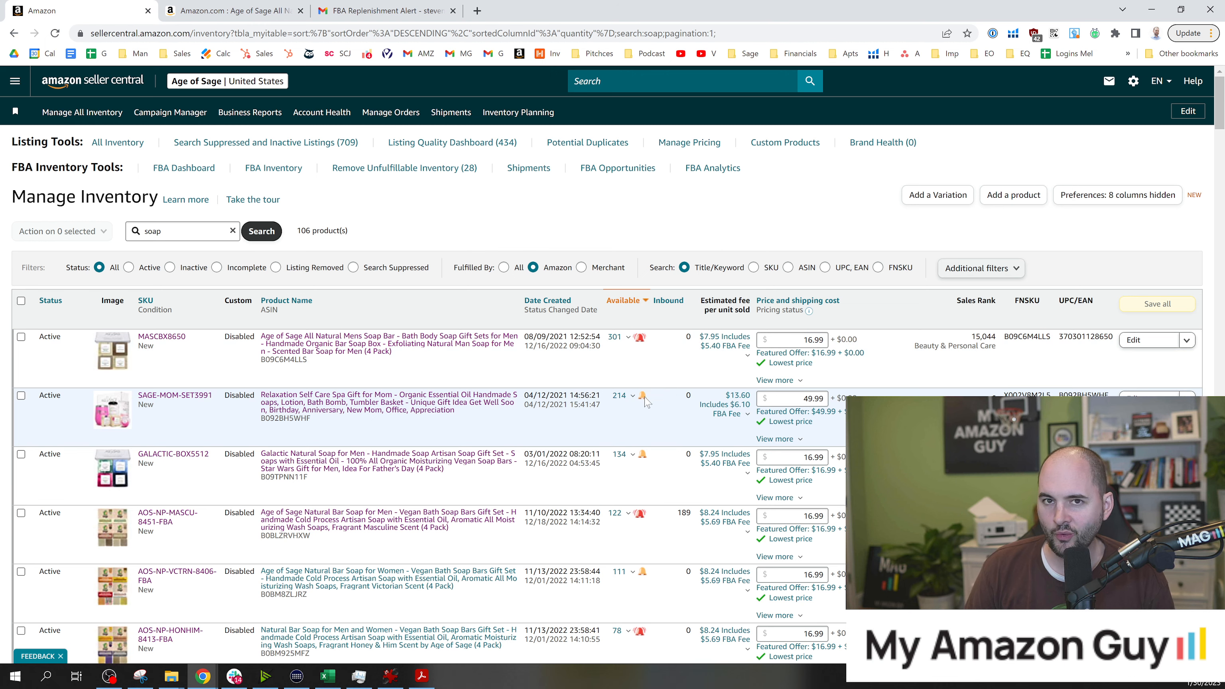
# Step: Copy the first newly detected SKU, MASCBX8650, from the FBA Replenishment Alert email and search for it in the Manage Inventory list
pyautogui.moveTo(644, 400)
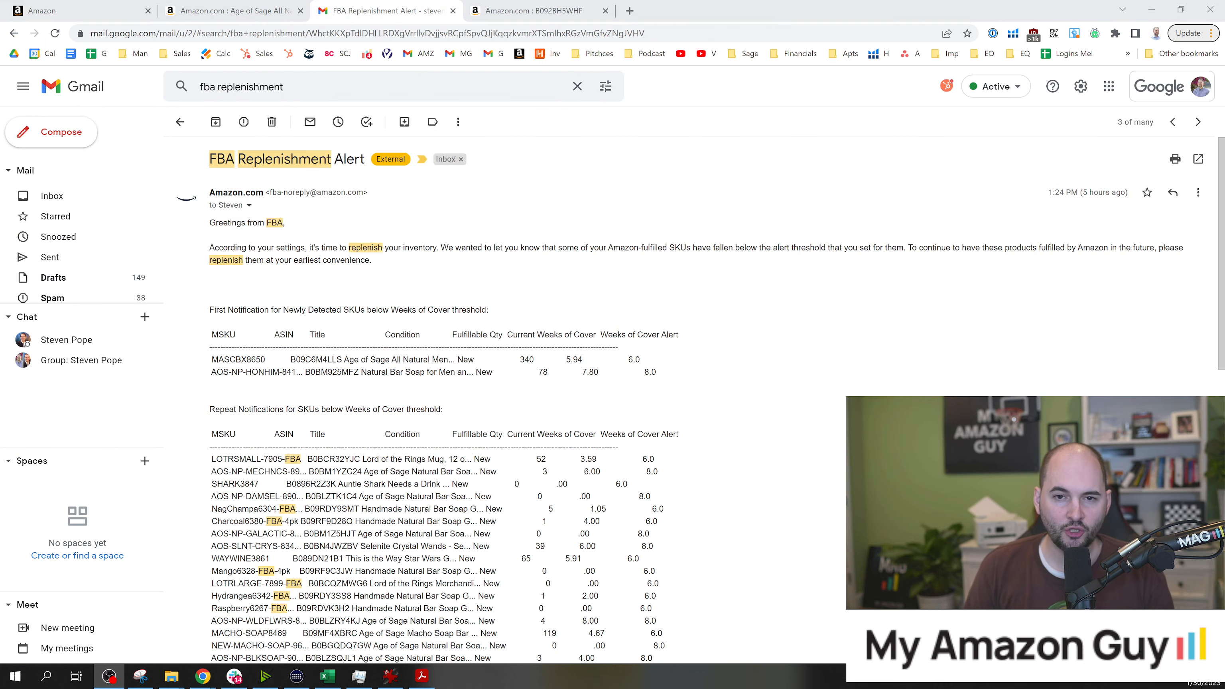
pyautogui.click(569, 218)
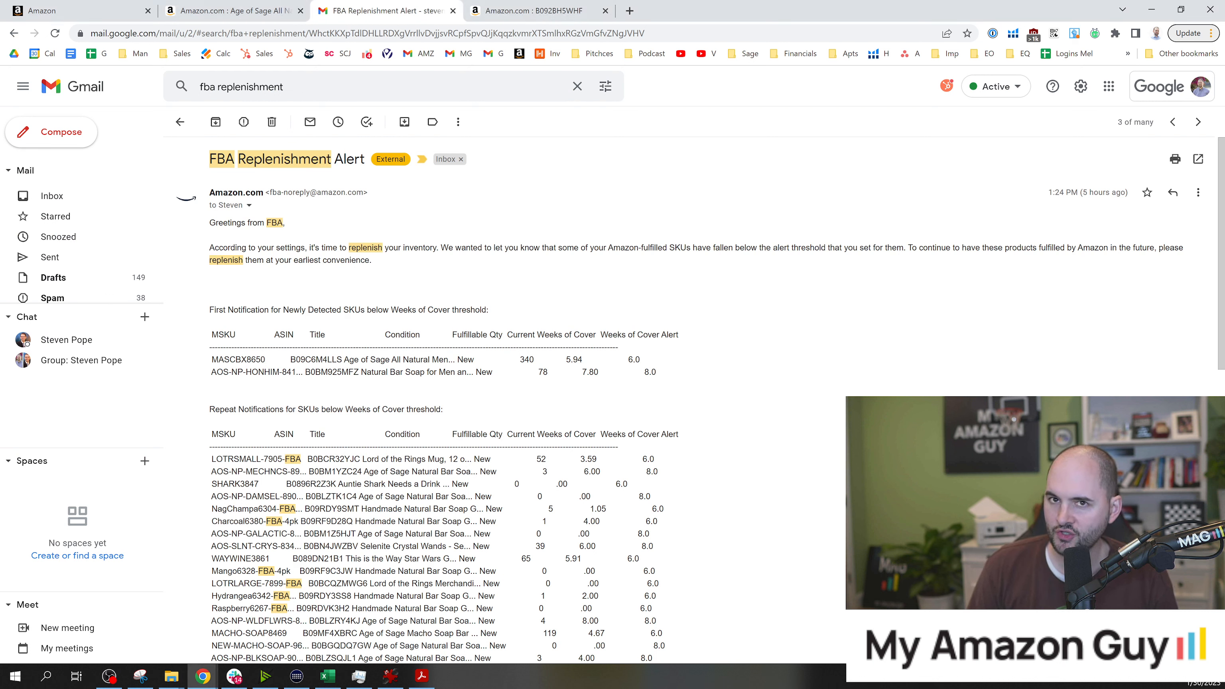
pyautogui.moveTo(210, 359); pyautogui.dragTo(269, 360)
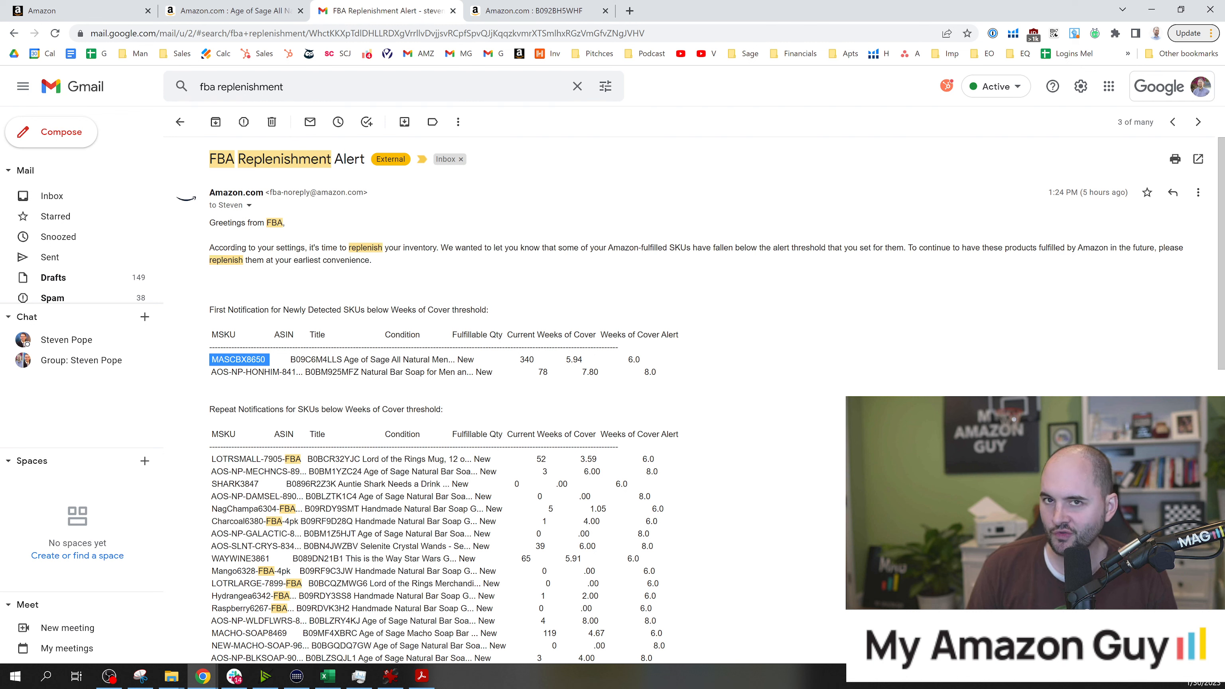
pyautogui.click(601, 306)
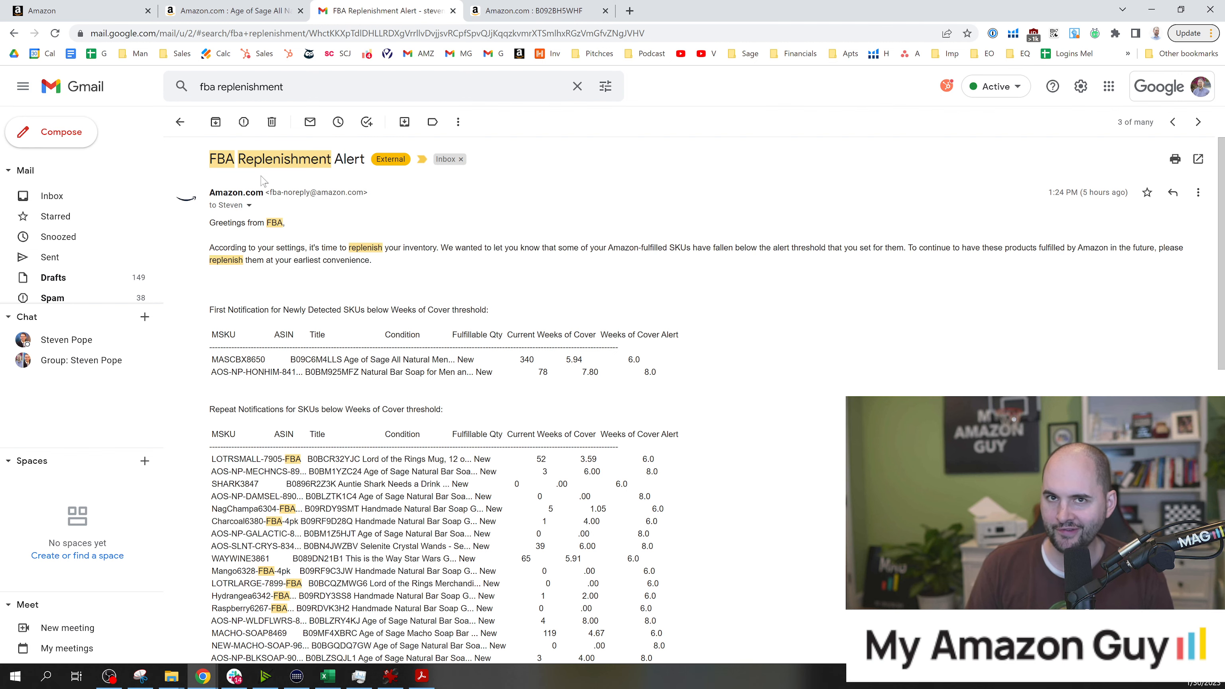
pyautogui.doubleClick(238, 360)
pyautogui.hotkey('ctrl', 'c')
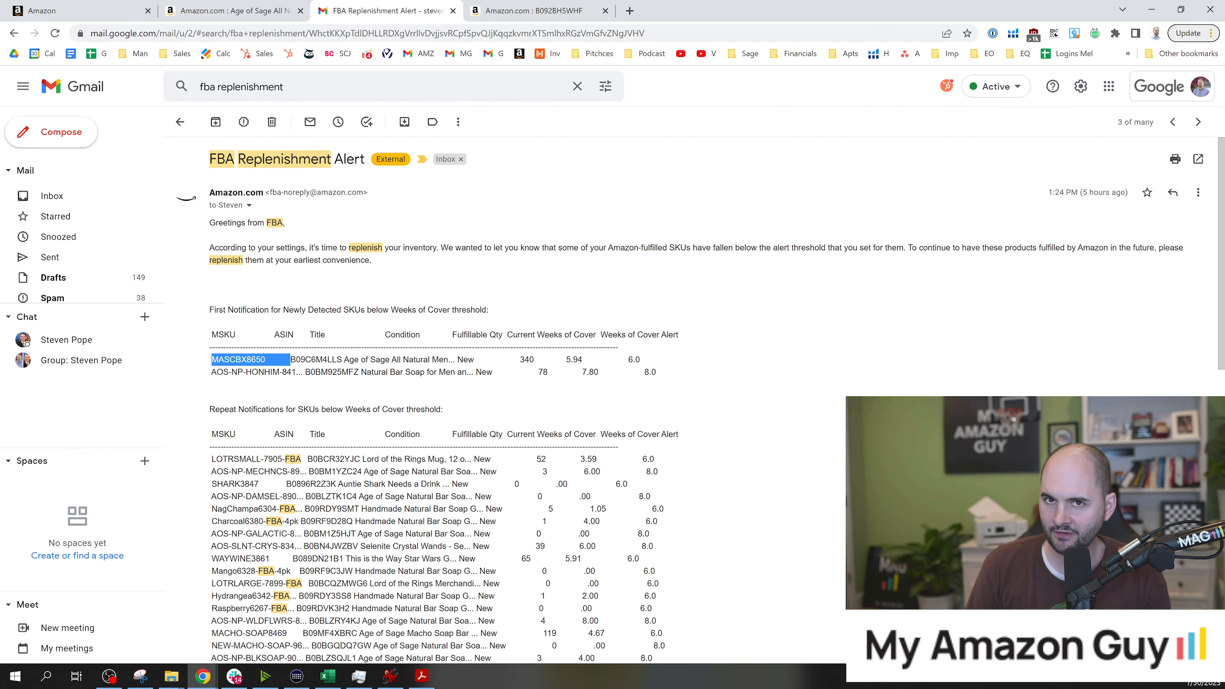
pyautogui.click(82, 10)
pyautogui.doubleClick(153, 230)
pyautogui.hotkey('ctrl', 'v')
pyautogui.click(262, 232)
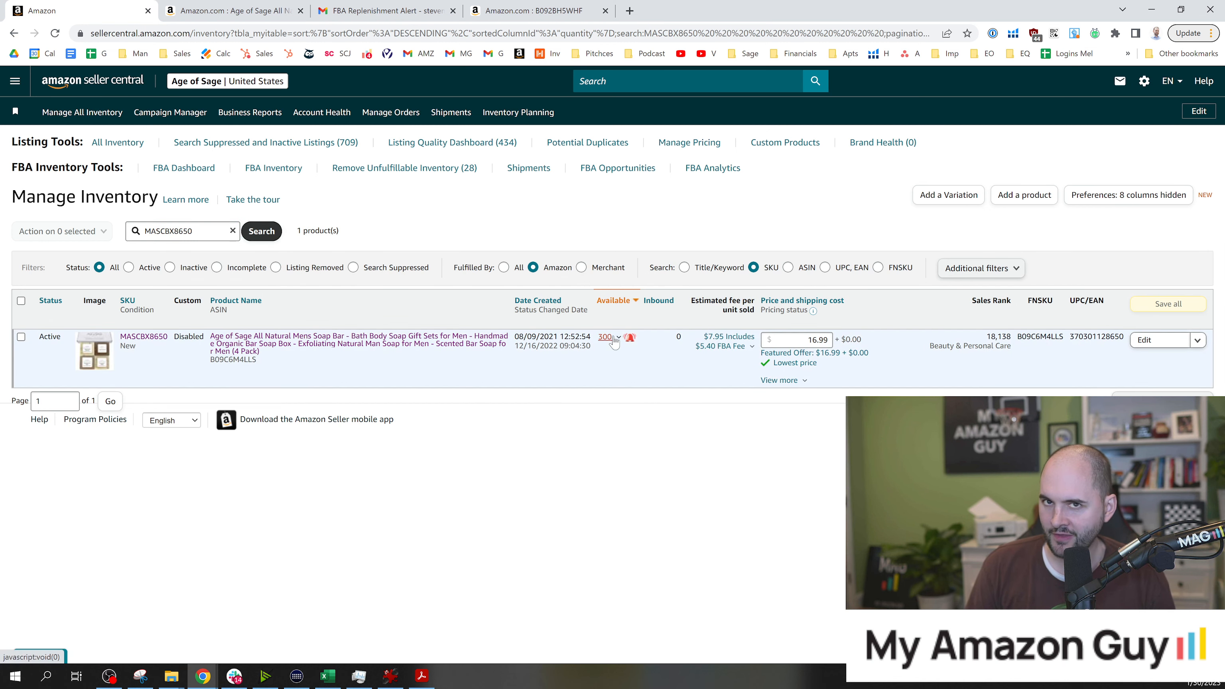
# Step: Open the SKU details page for MASCBX8650, view its sales data by ASIN, and check units ordered over the last 30 and 90 days
pyautogui.click(612, 338)
pyautogui.click(624, 230)
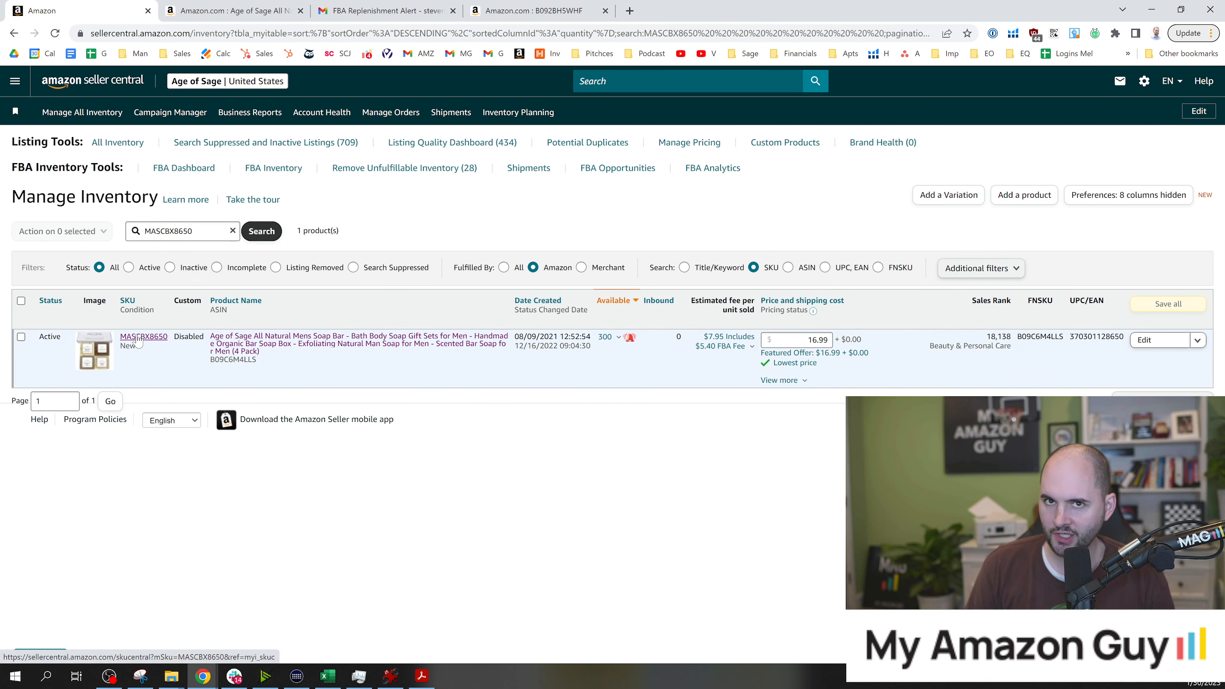
pyautogui.click(163, 340)
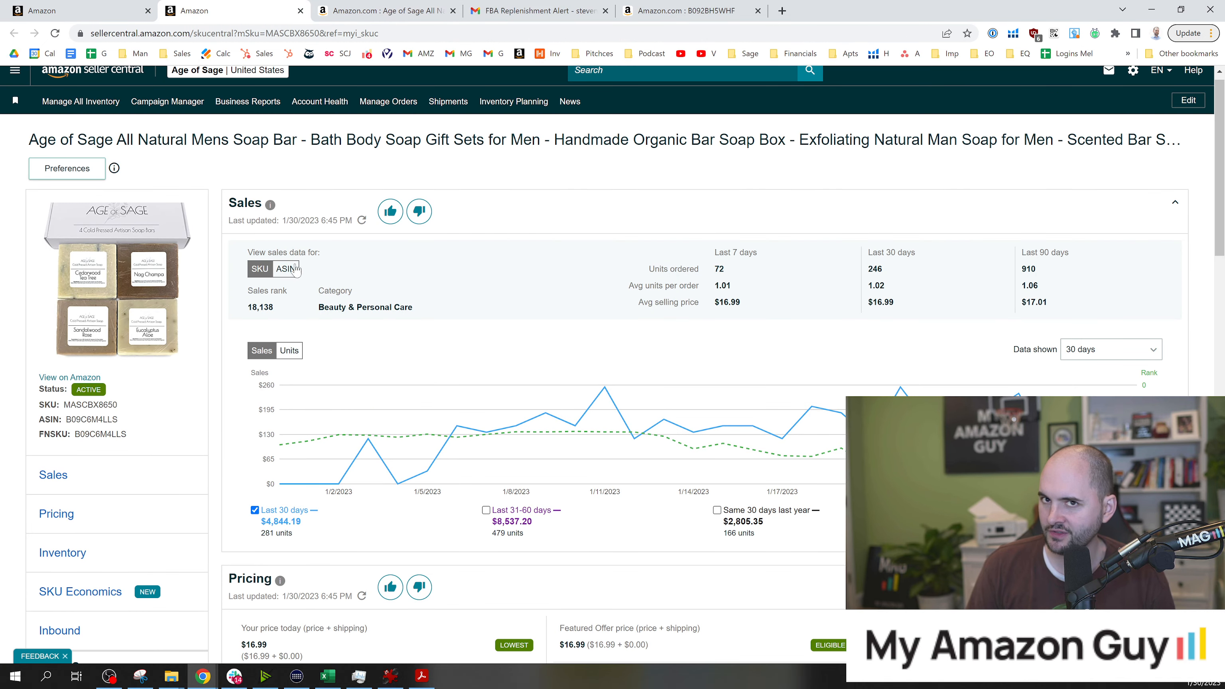
pyautogui.click(290, 269)
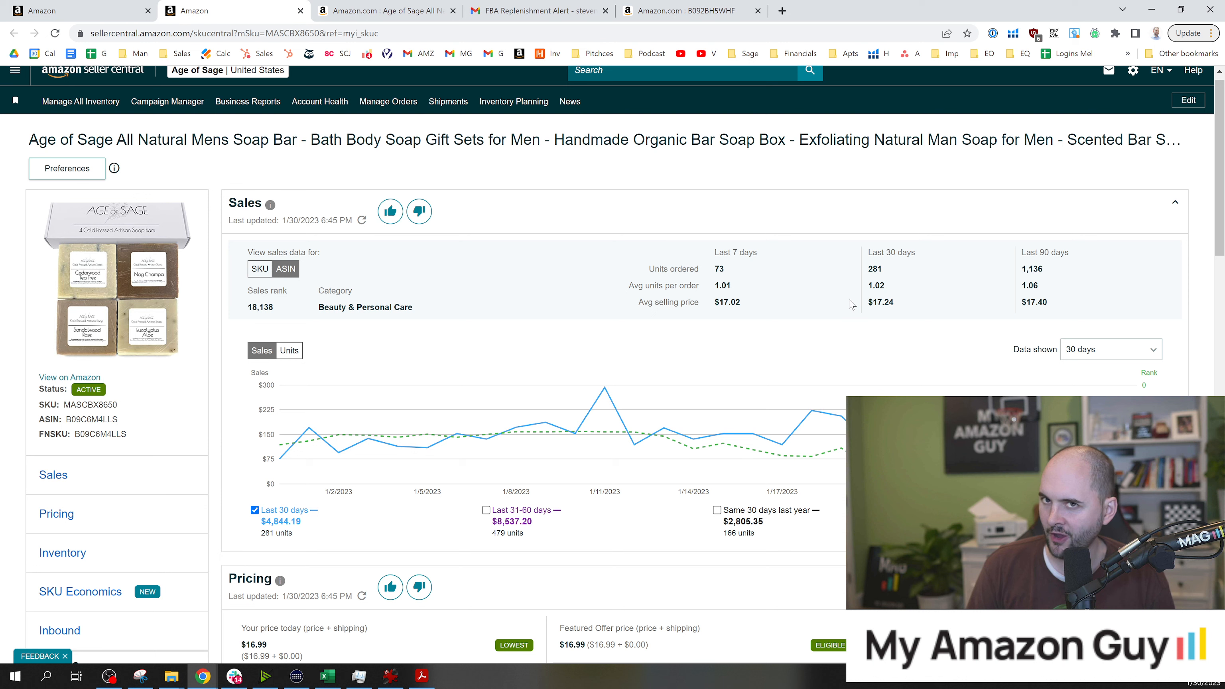
pyautogui.moveTo(884, 272); pyautogui.dragTo(871, 273)
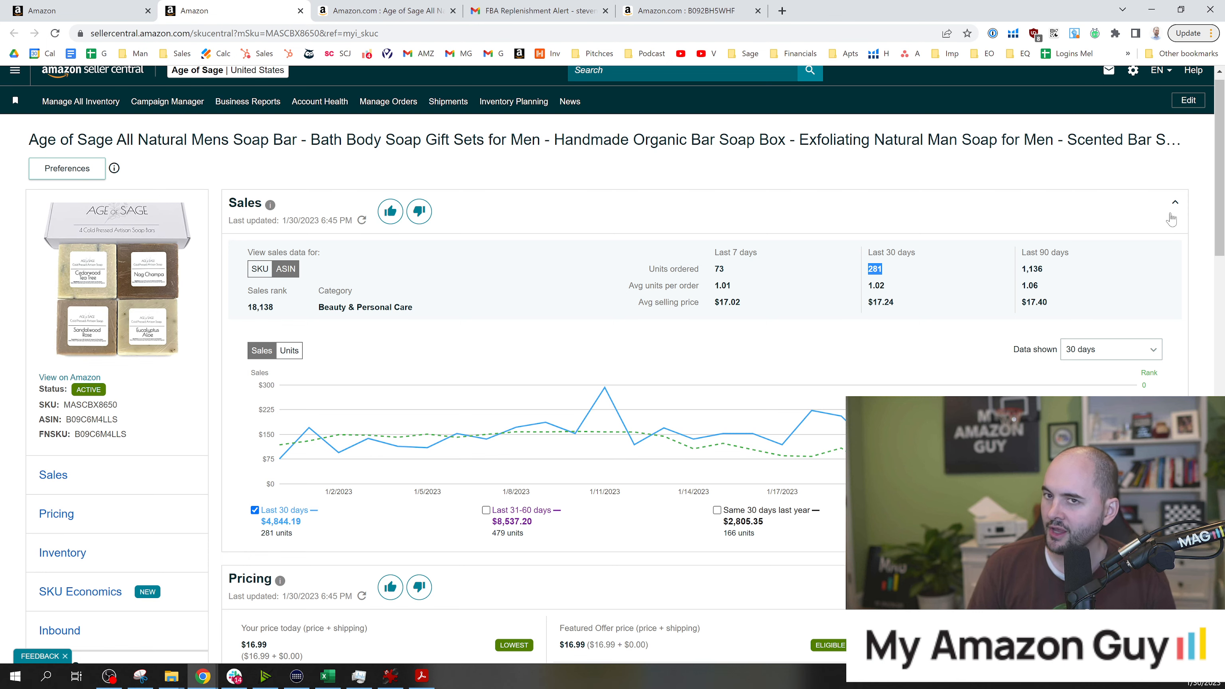
pyautogui.scroll(-1, 1223, 203)
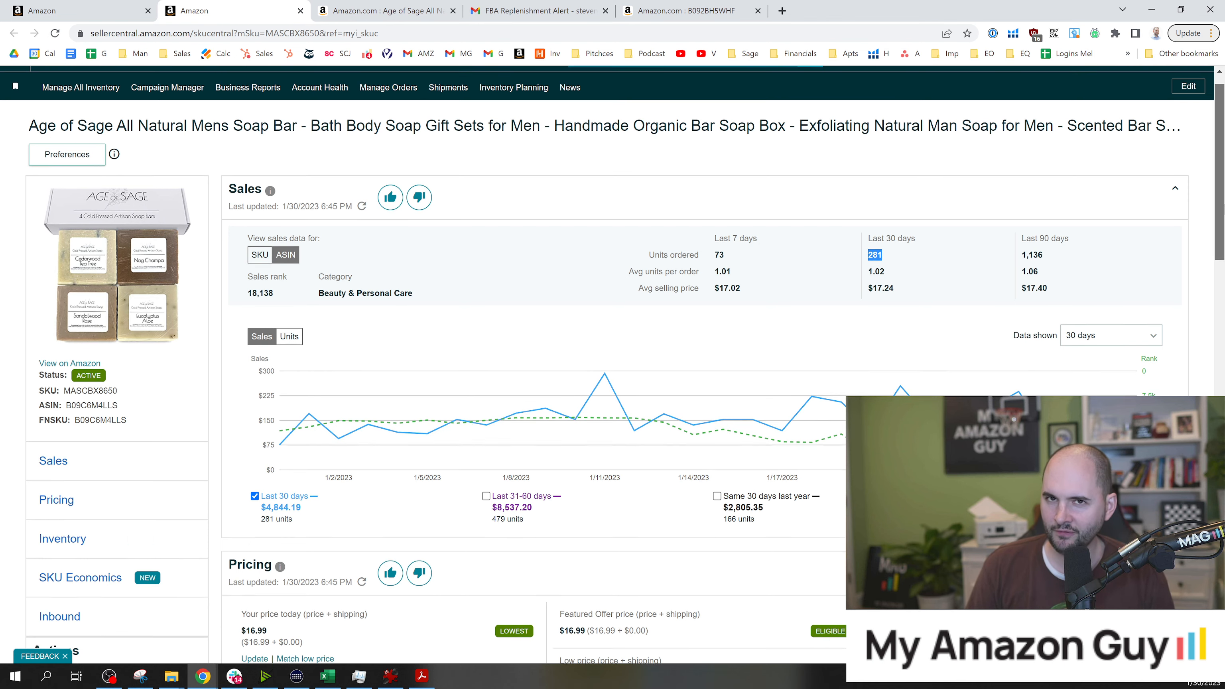
pyautogui.scroll(1, 1223, 203)
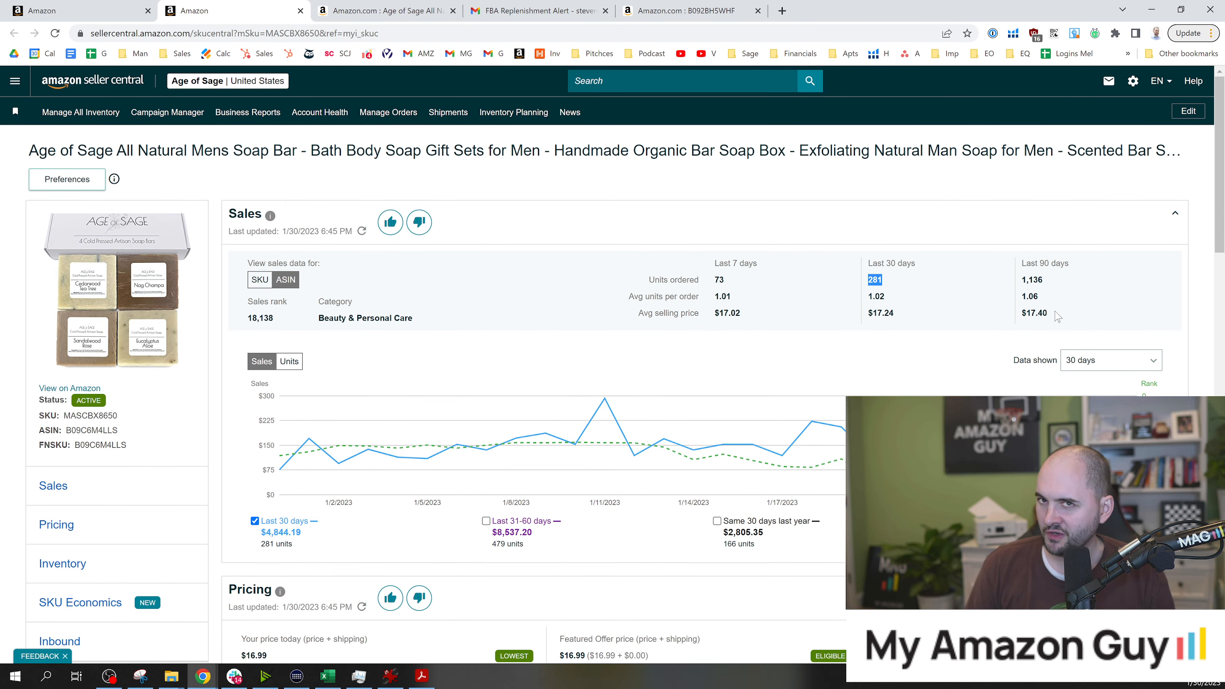
pyautogui.moveTo(1020, 280); pyautogui.dragTo(1066, 283)
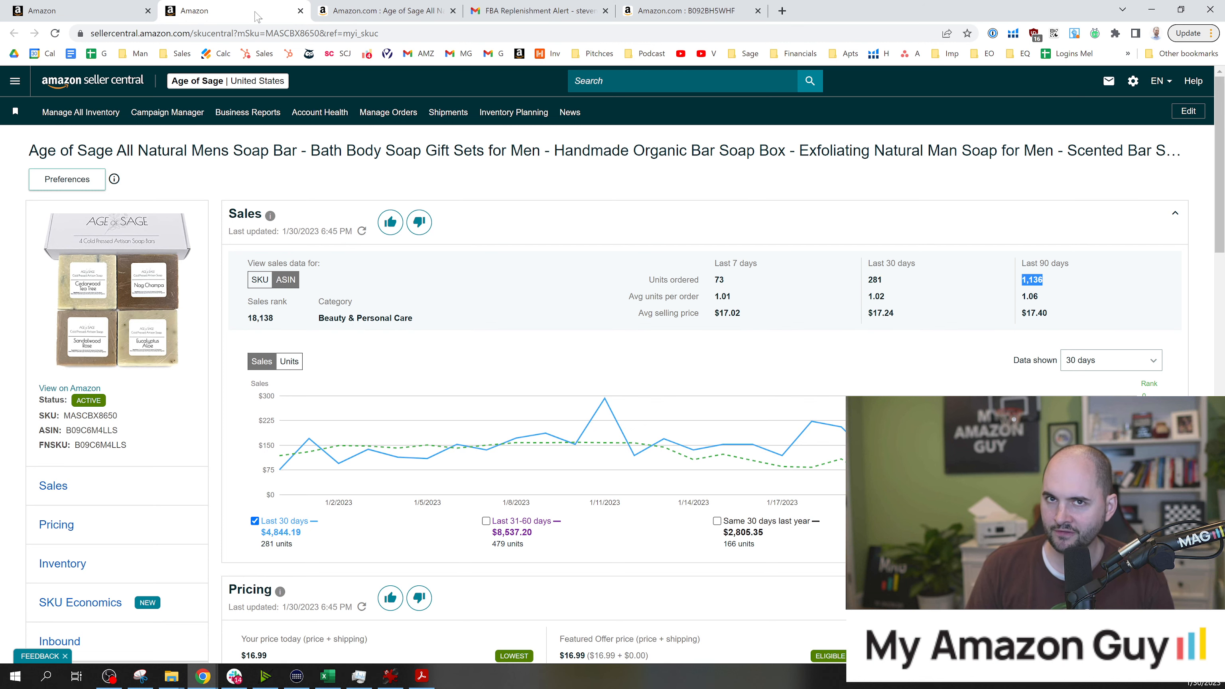
# Step: Return to the inventory list and open the replenishment alert settings for the MASCBX8650 listing
pyautogui.click(154, 7)
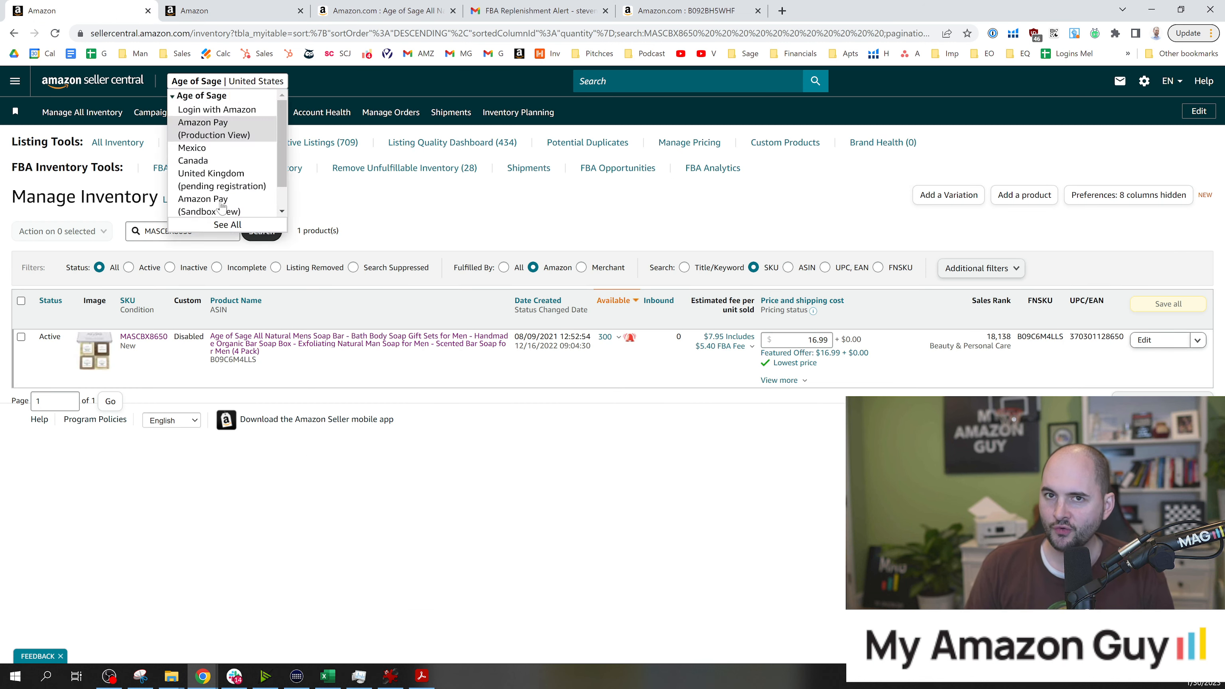
pyautogui.click(22, 337)
pyautogui.click(96, 233)
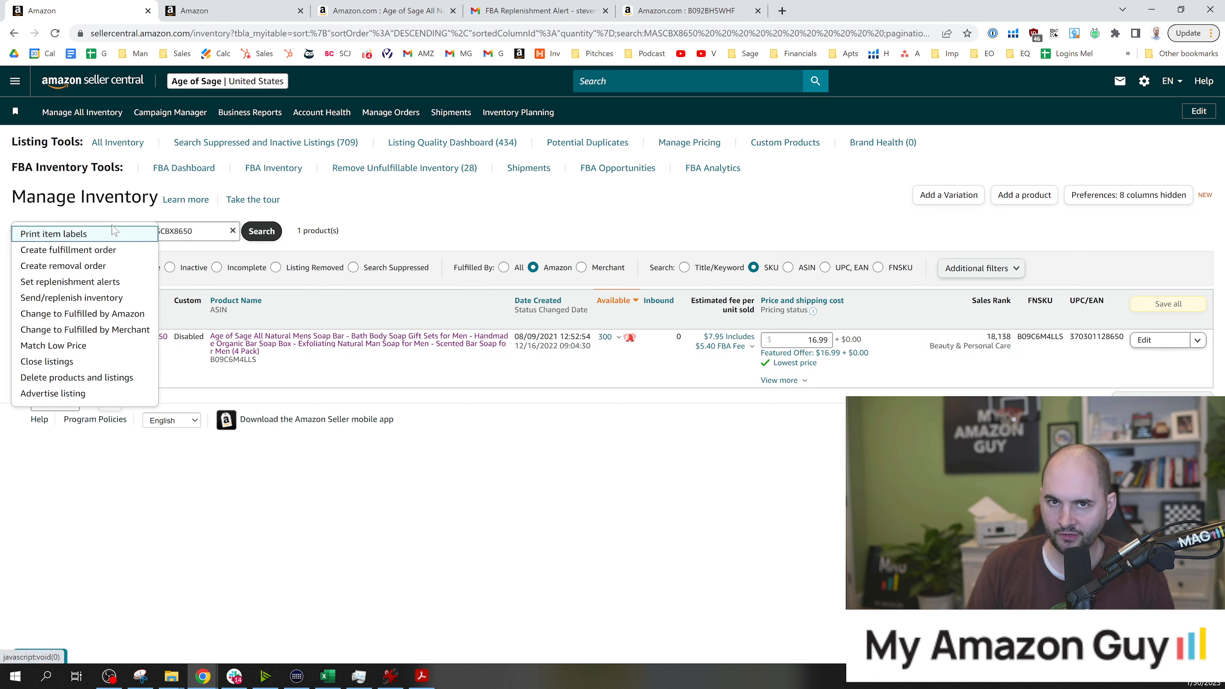
pyautogui.click(92, 288)
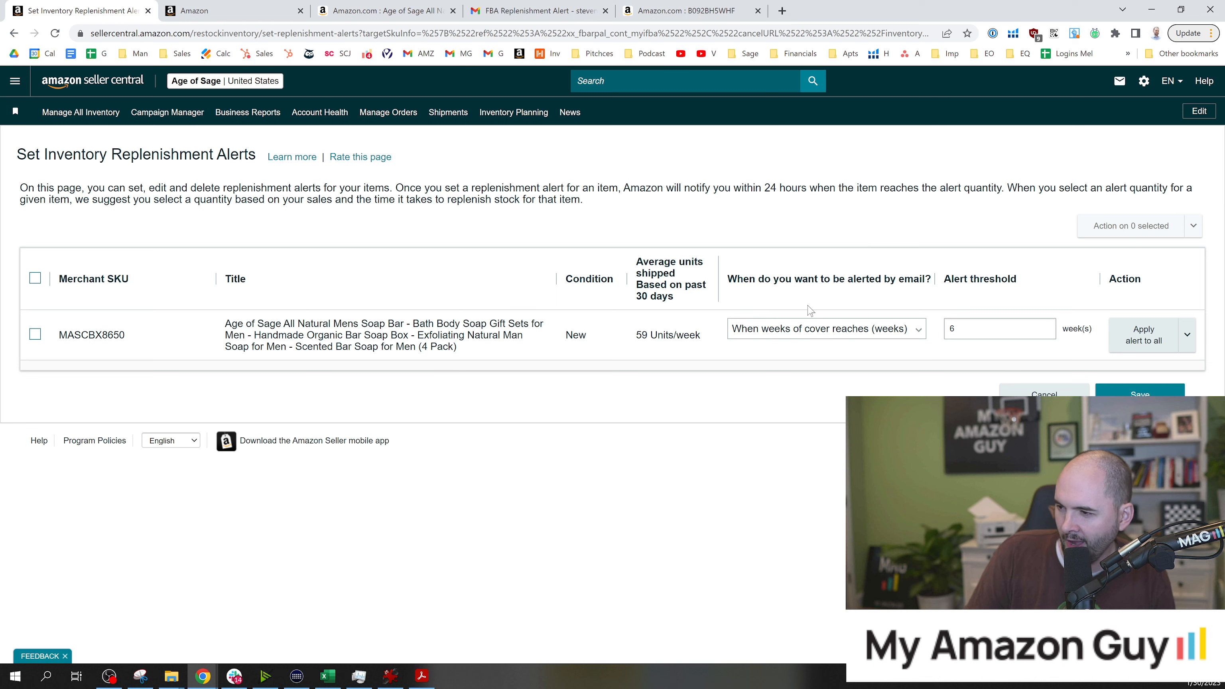
# Step: Review the email alert trigger options and the alert threshold for the product
pyautogui.click(774, 332)
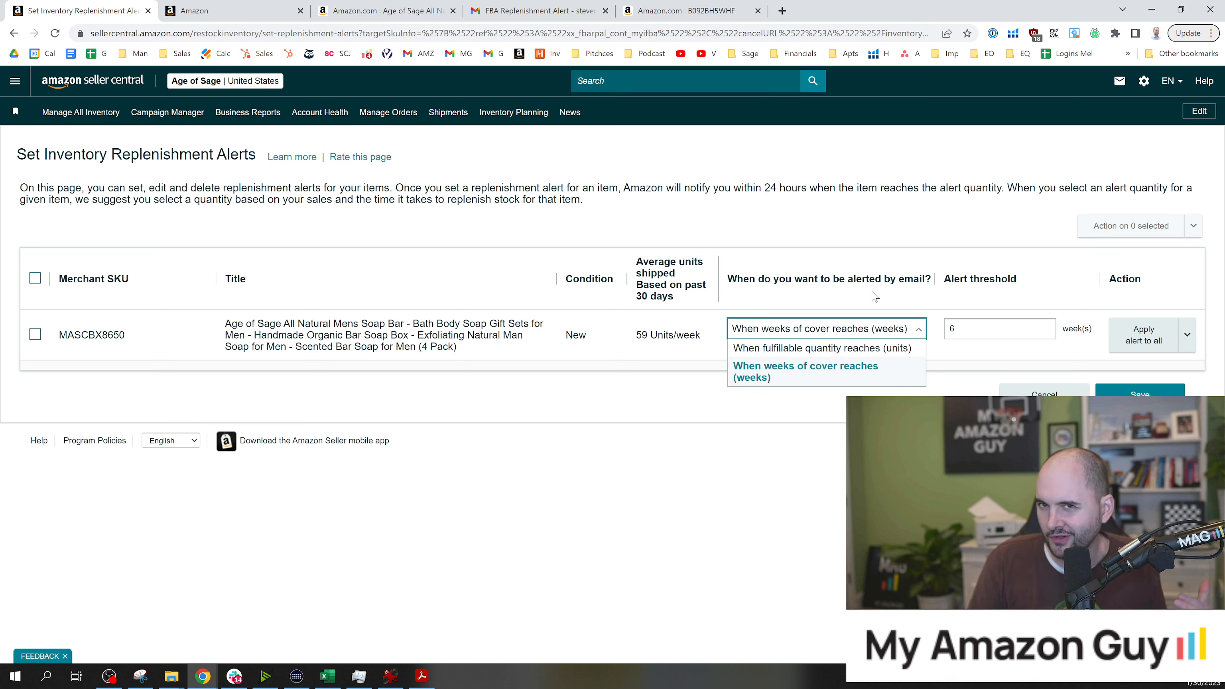
pyautogui.click(866, 256)
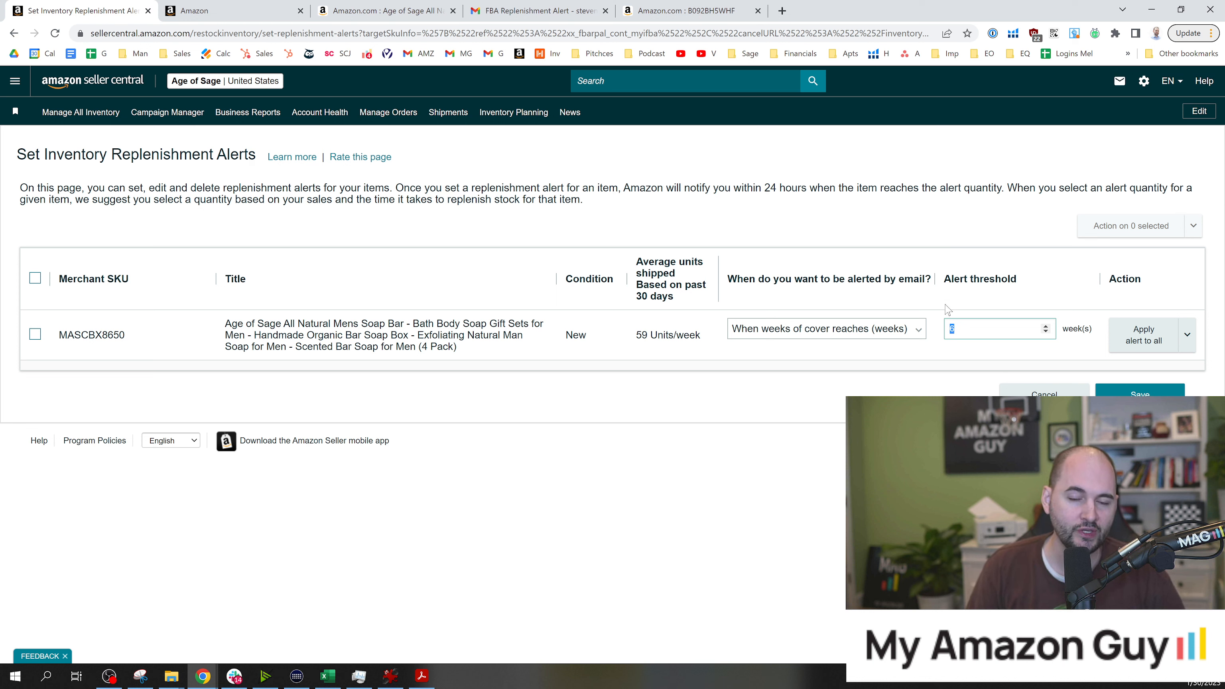
pyautogui.click(741, 248)
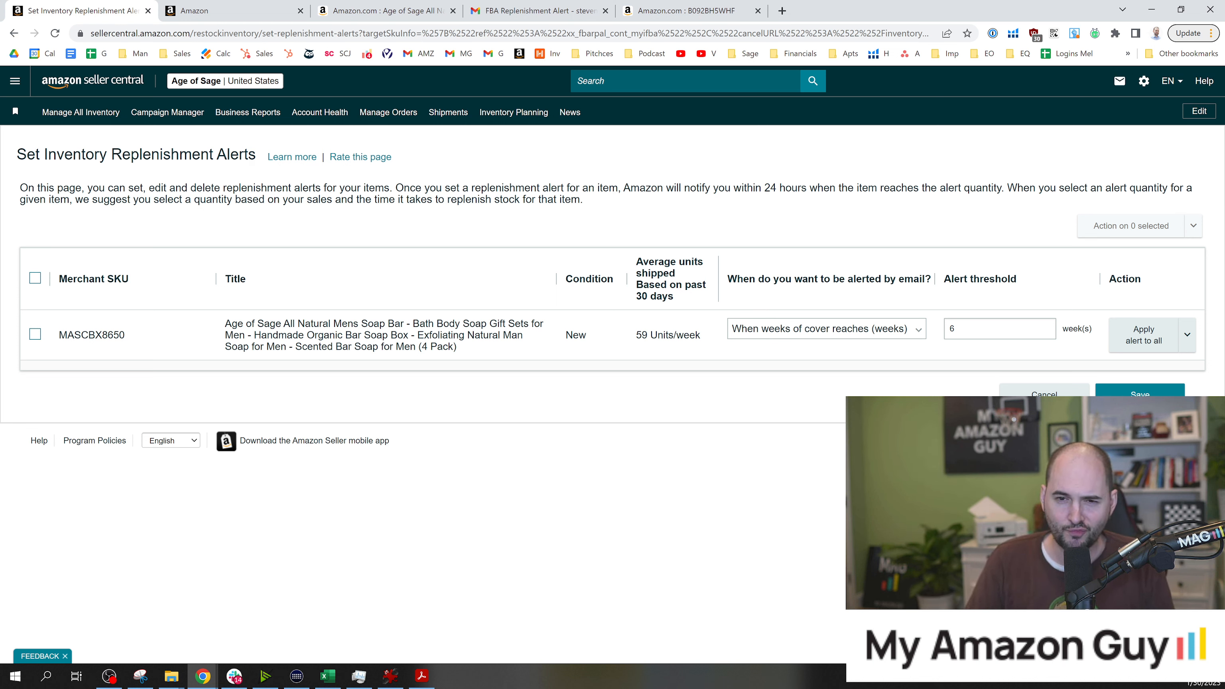
# Step: Switch to the FBA Replenishment Alert email in Gmail and start a filter for messages like it
pyautogui.click(513, 12)
pyautogui.moveTo(615, 243); pyautogui.dragTo(611, 221)
pyautogui.click(623, 195)
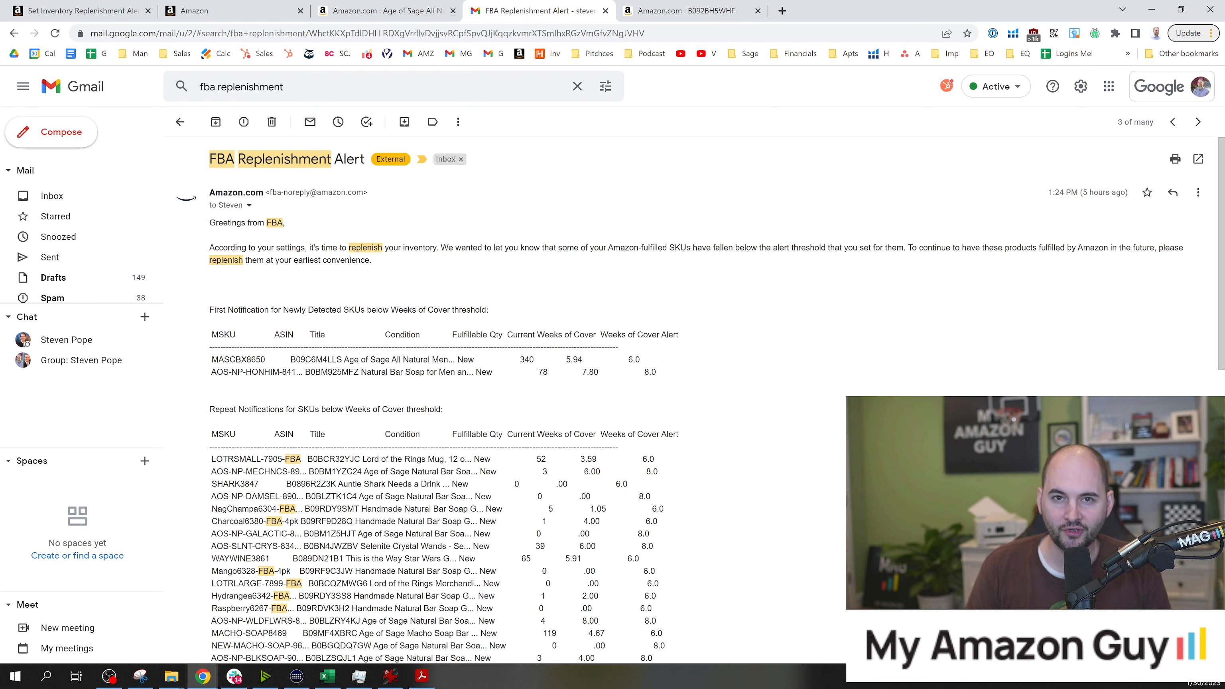
pyautogui.click(1198, 193)
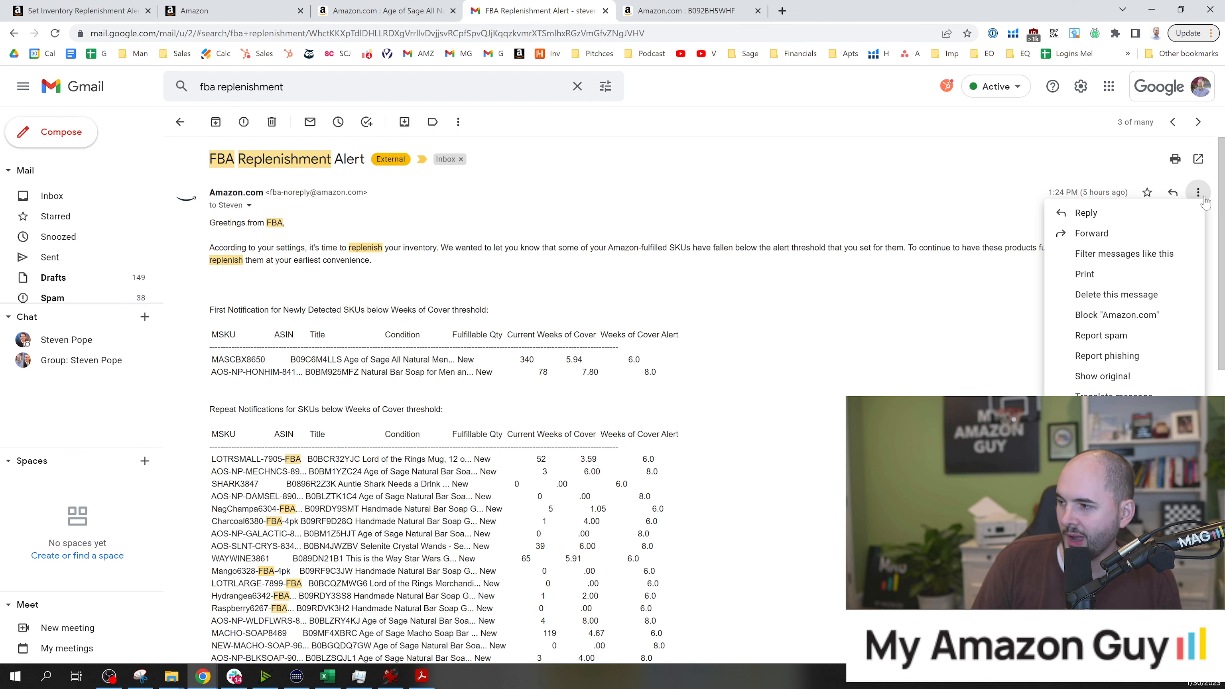
pyautogui.click(1129, 255)
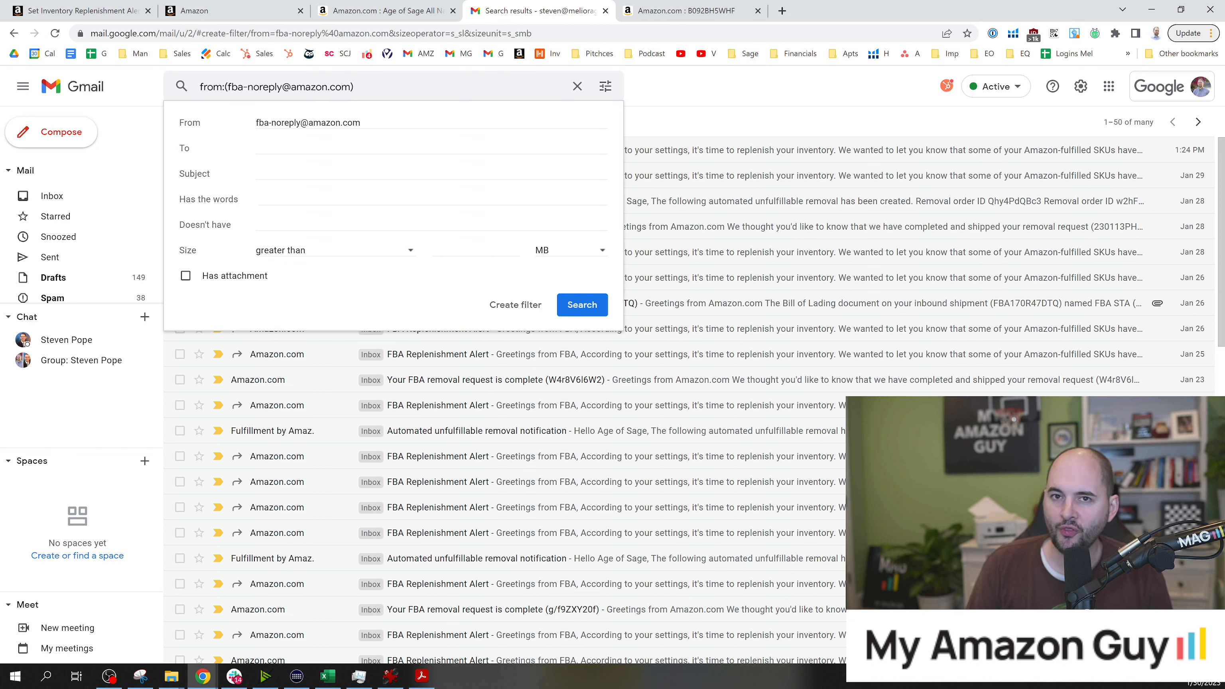
# Step: Restrict the filter to the subject "fba replenishment" and continue to its action options
pyautogui.click(290, 173)
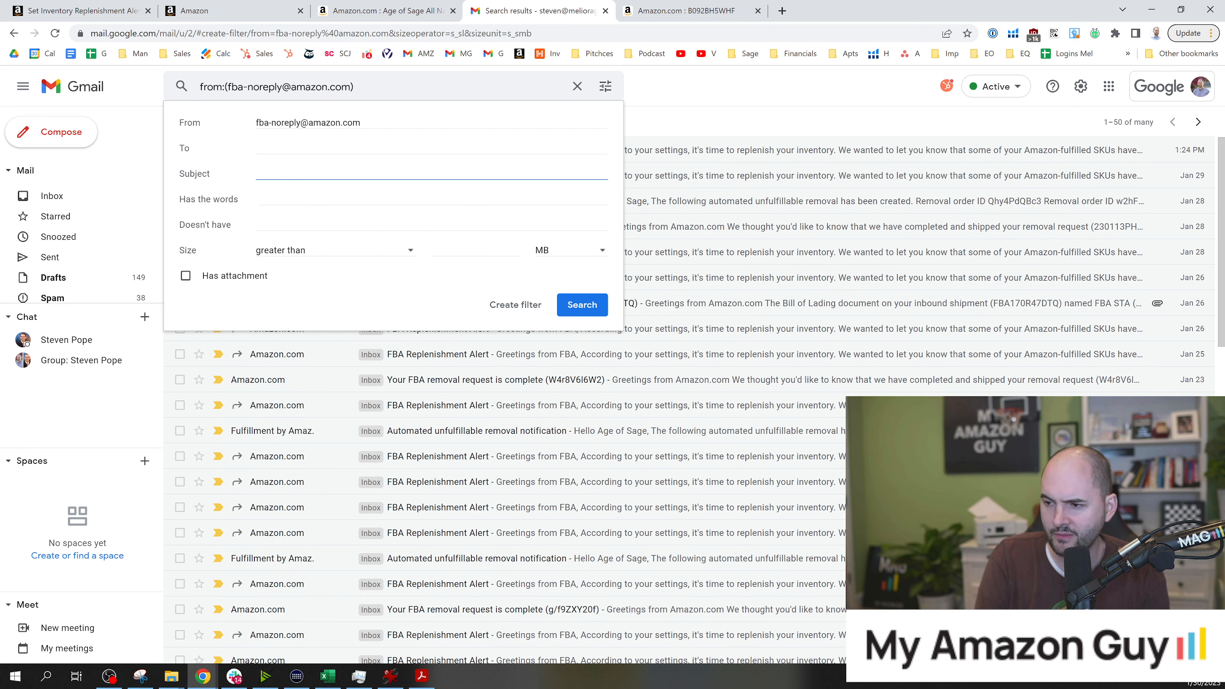
pyautogui.write('fba replenishmen')
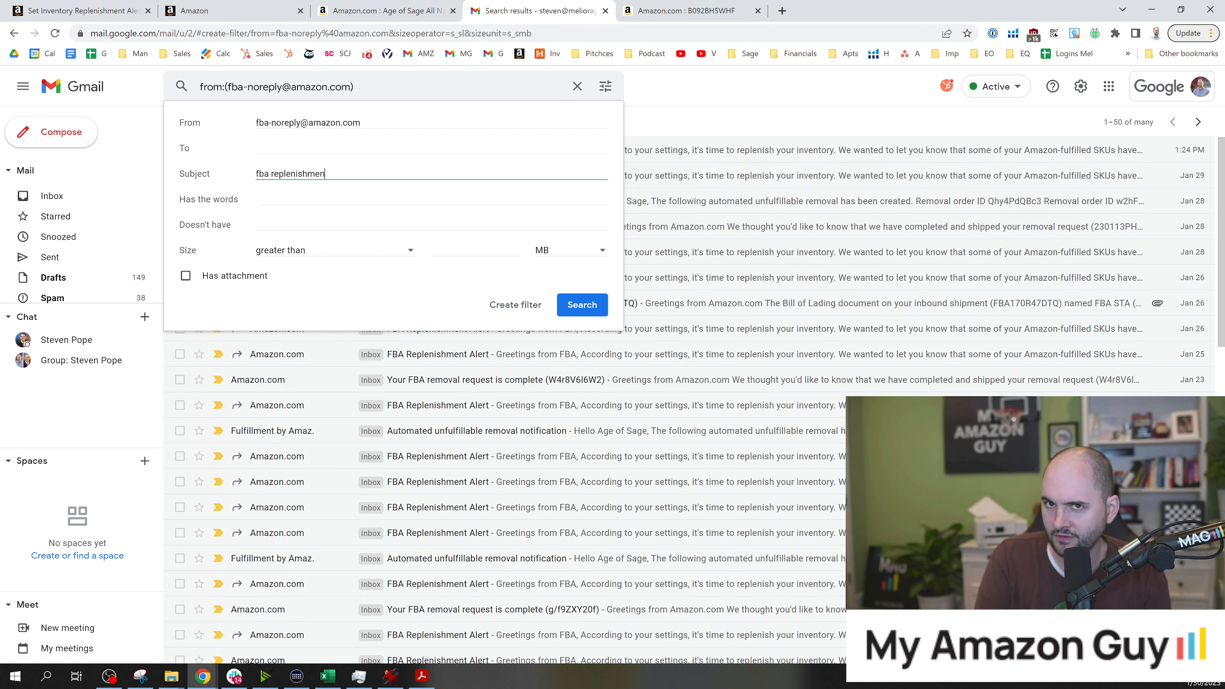
pyautogui.write('t')
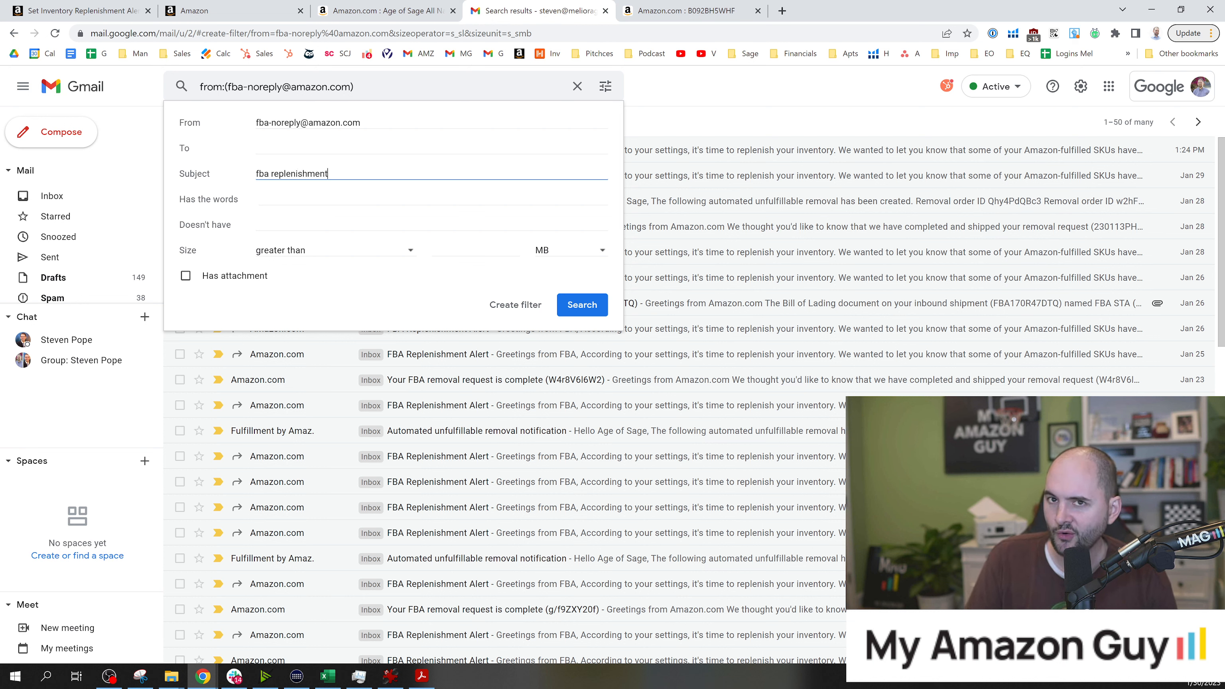
pyautogui.click(507, 309)
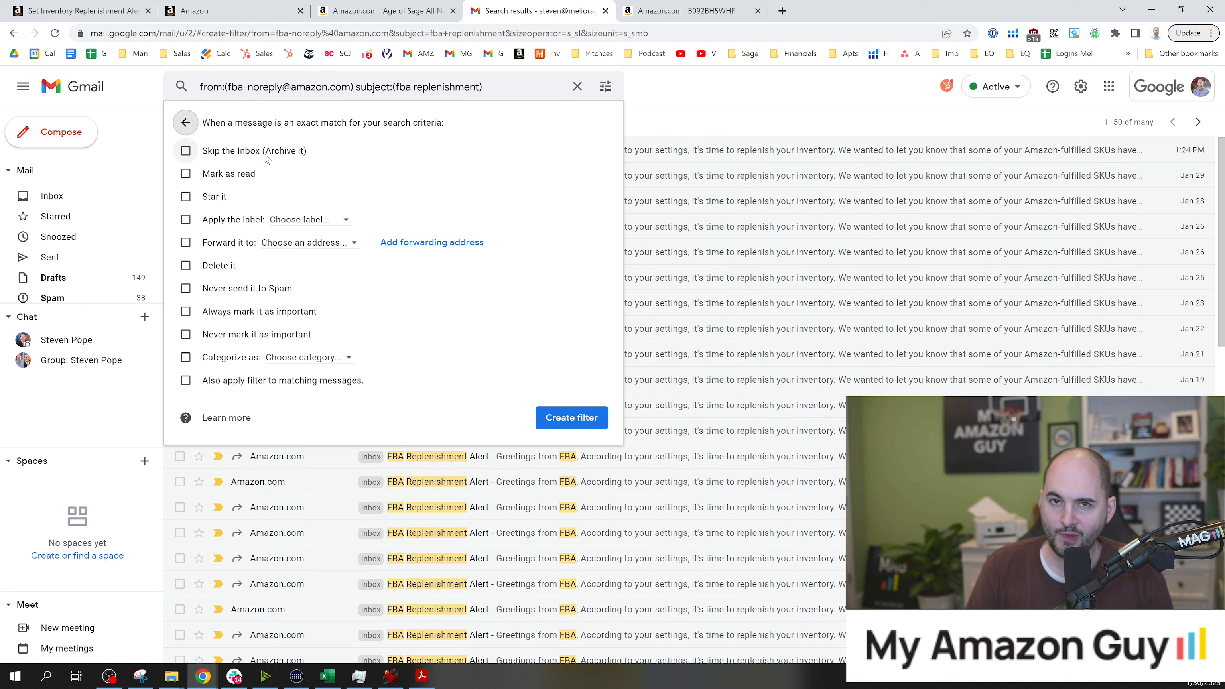
# Step: Set the filter to forward matching messages to the first listed forwarding address and create it
pyautogui.click(186, 243)
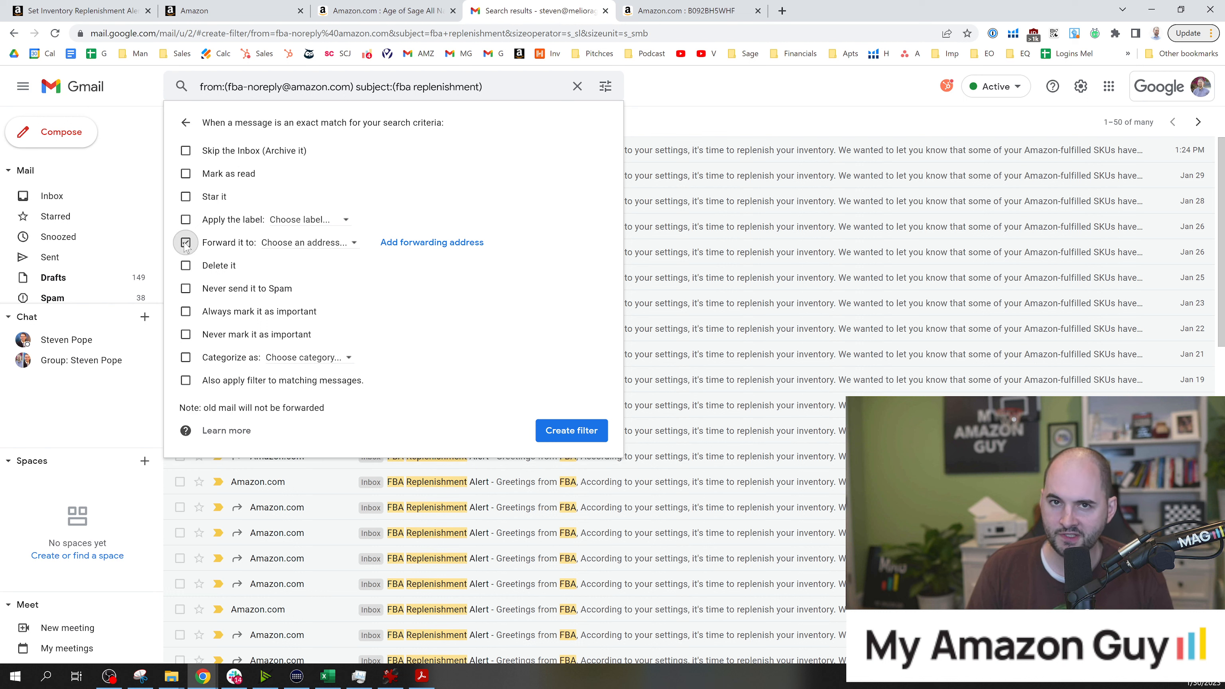
pyautogui.click(303, 243)
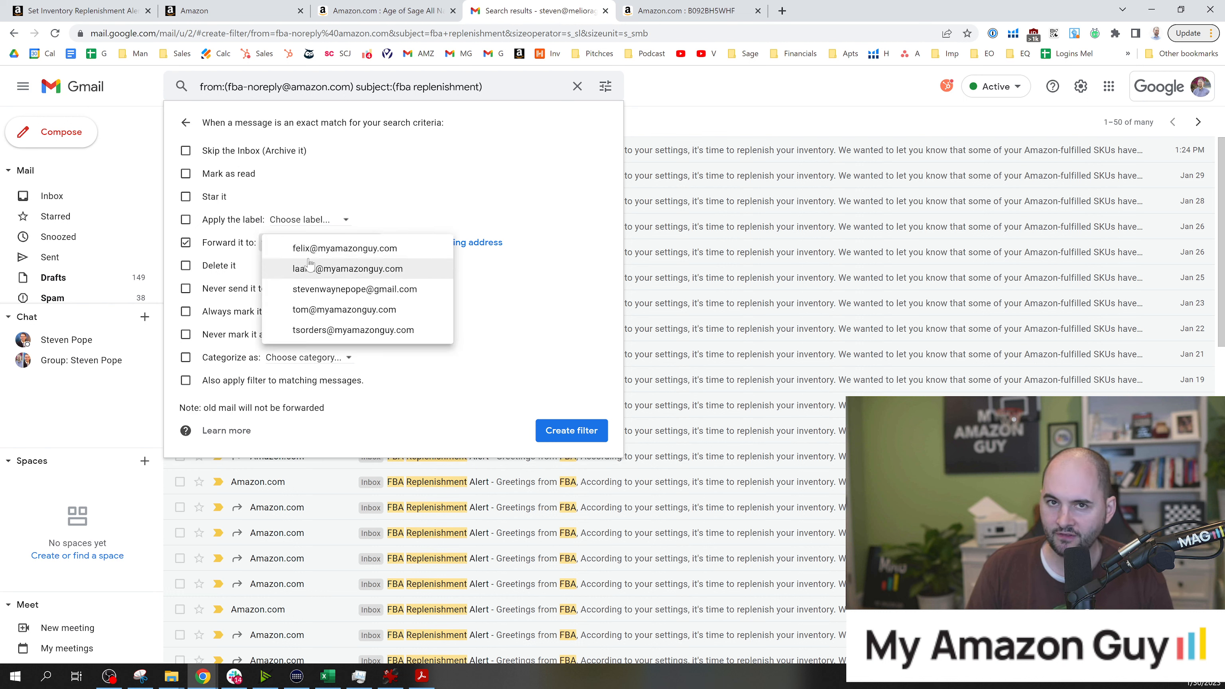
pyautogui.click(360, 250)
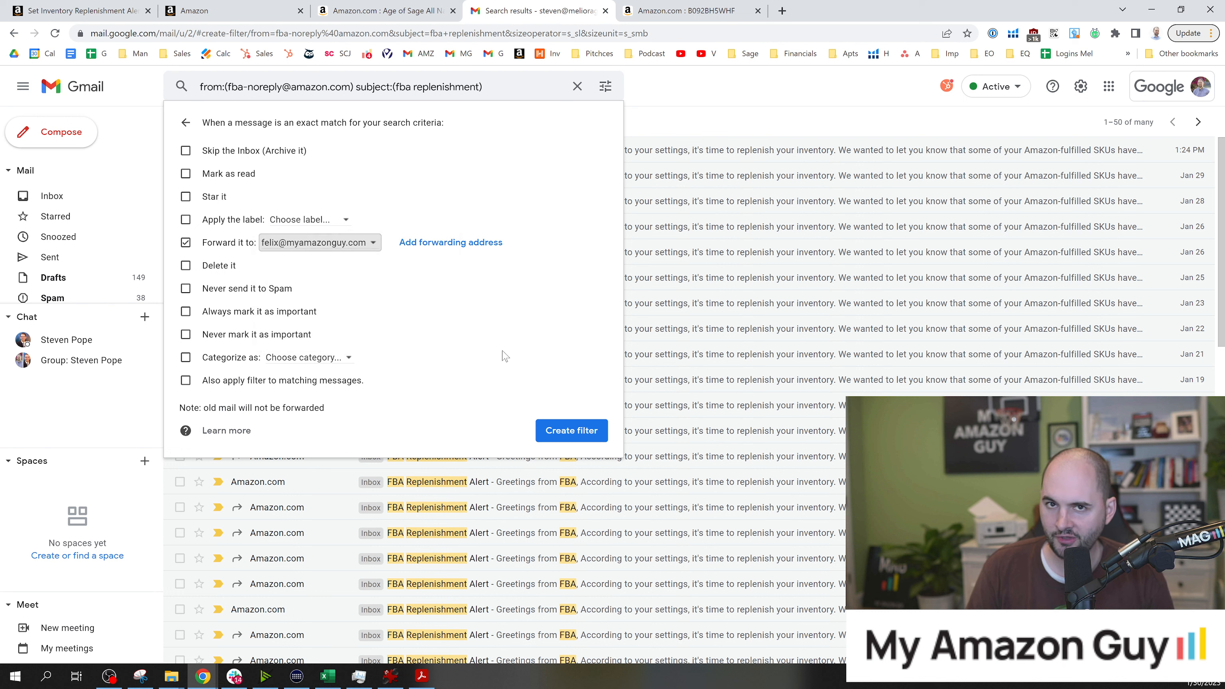
pyautogui.click(584, 431)
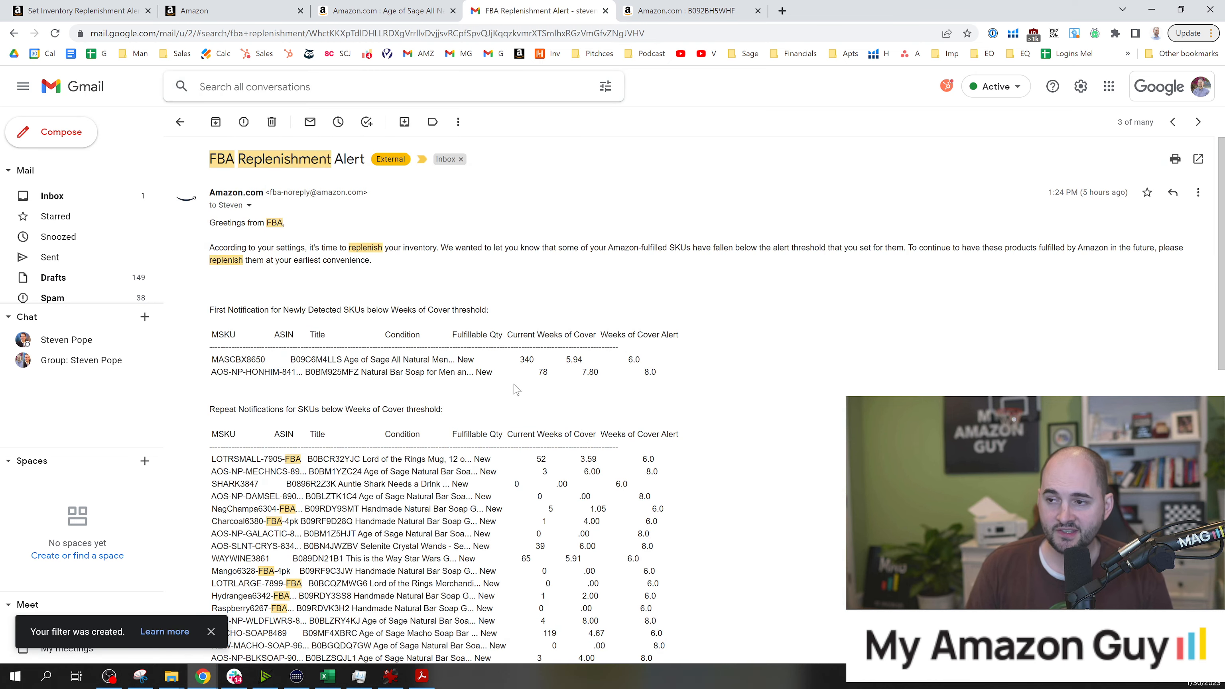
# Step: Check the sender address and the "FBA Replenishment" subject wording in the alert email against the filter criteria
pyautogui.click(464, 201)
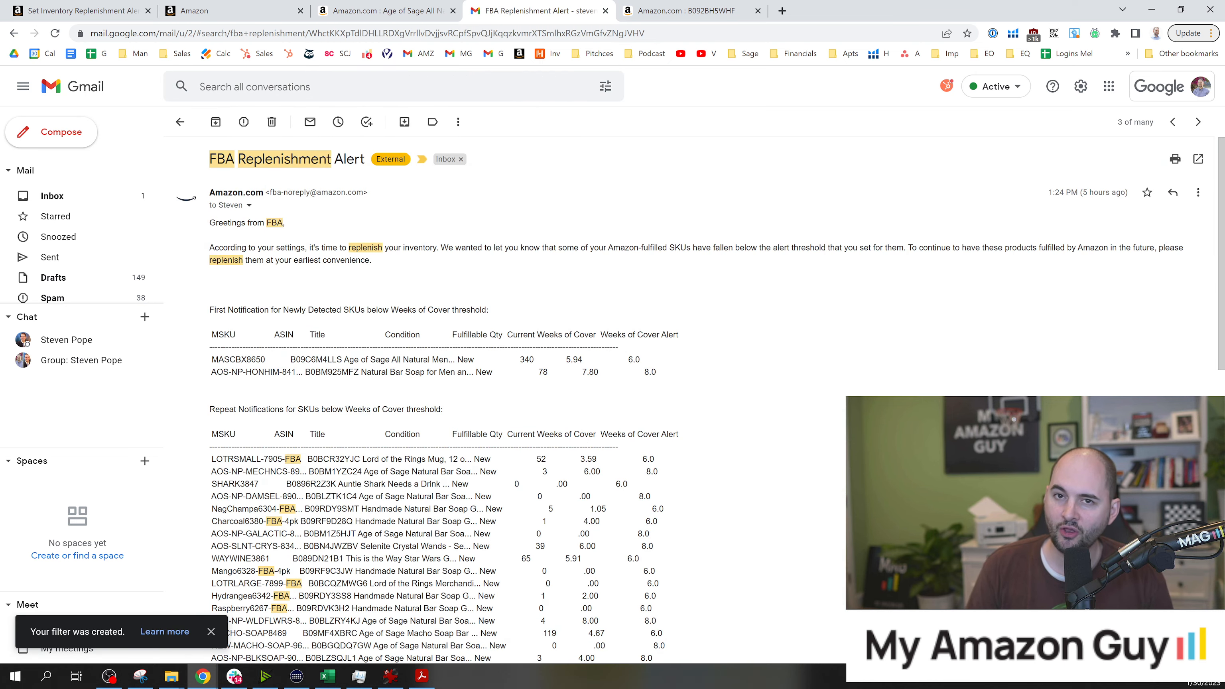
pyautogui.moveTo(270, 193); pyautogui.dragTo(351, 192)
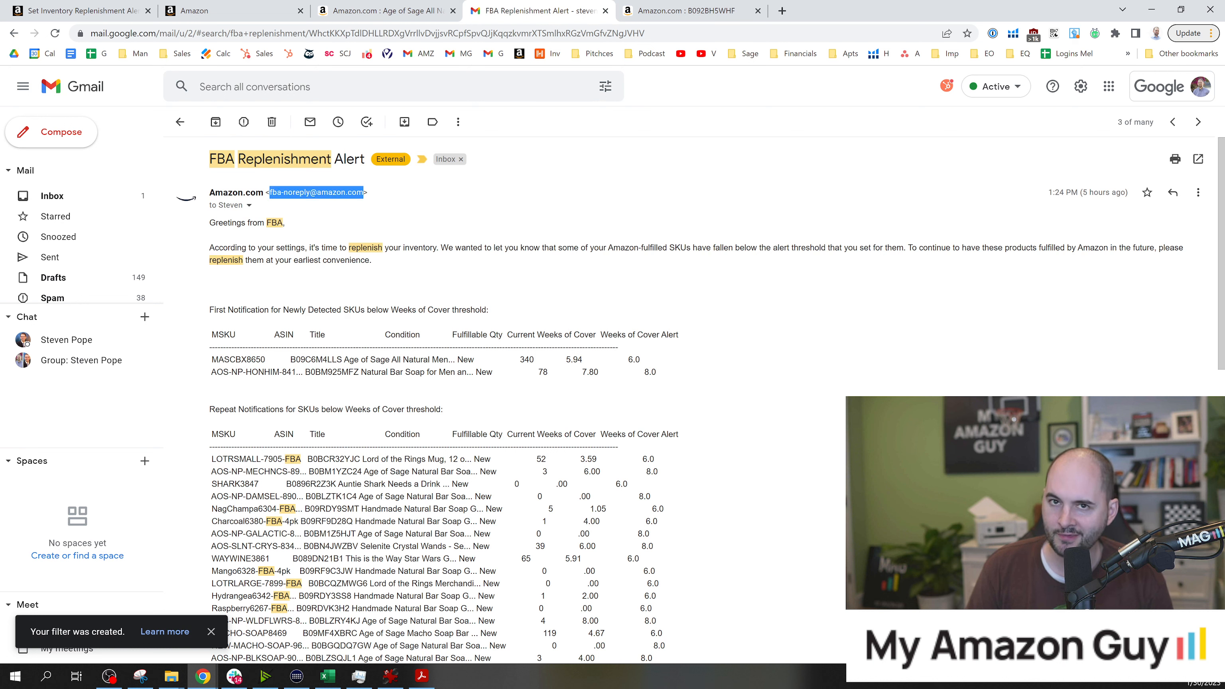
pyautogui.click(202, 162)
pyautogui.moveTo(202, 160); pyautogui.dragTo(332, 160)
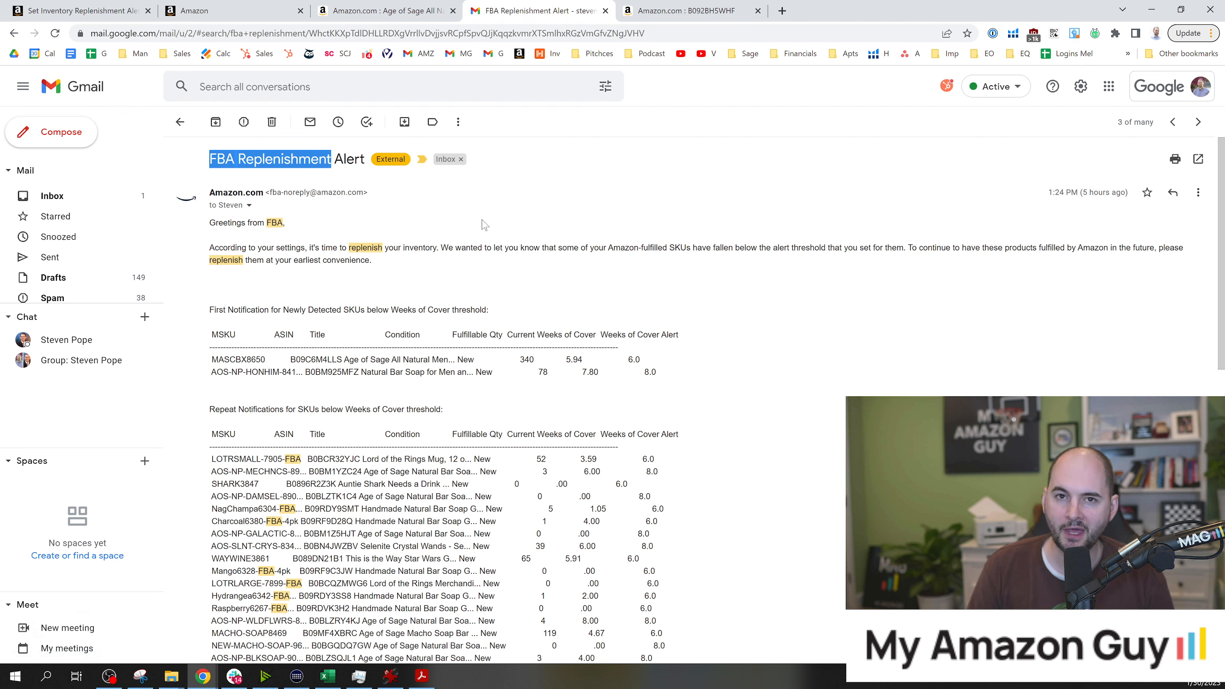
pyautogui.click(568, 222)
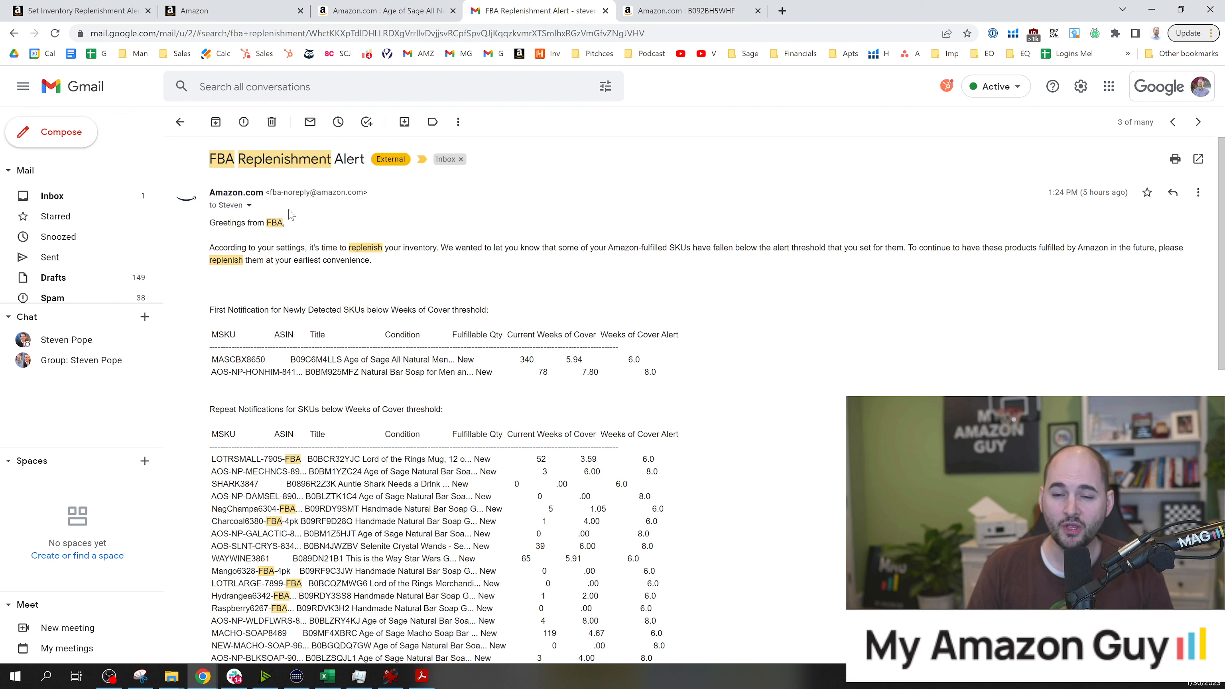